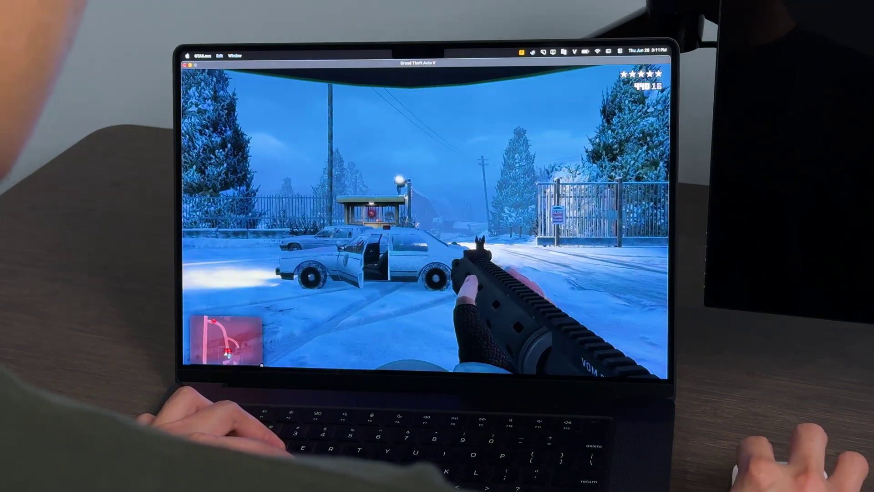
{"action": "left_click", "coordinate": [426, 219]}
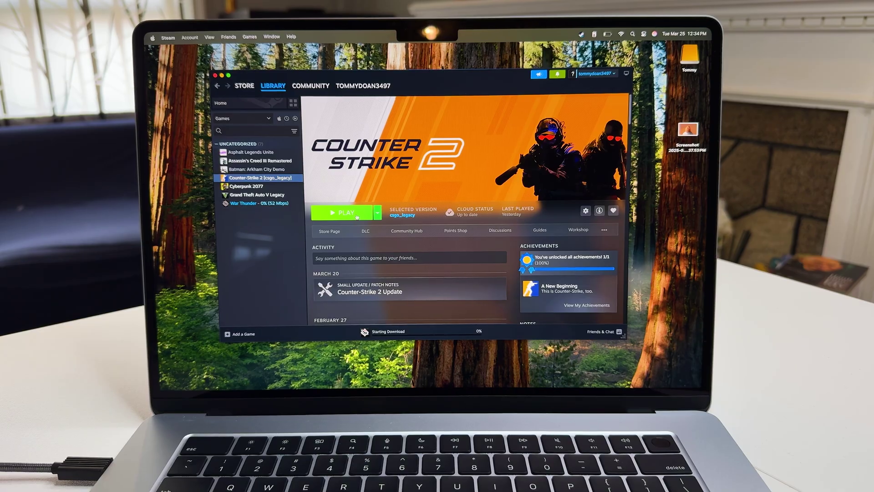
Launch Counter-Strike 2 from Steam, then return to Steam's Library home page with recent games.
{"action": "left_click", "coordinate": [347, 213]}
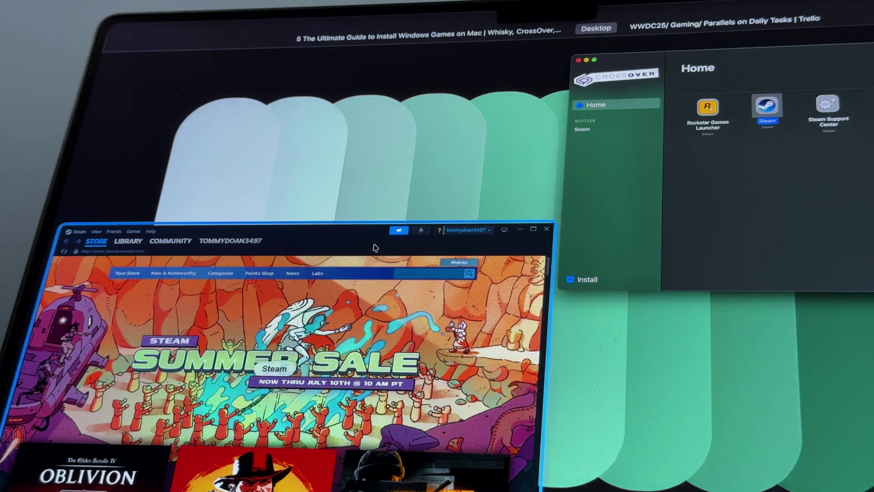
{"action": "left_click", "coordinate": [376, 248]}
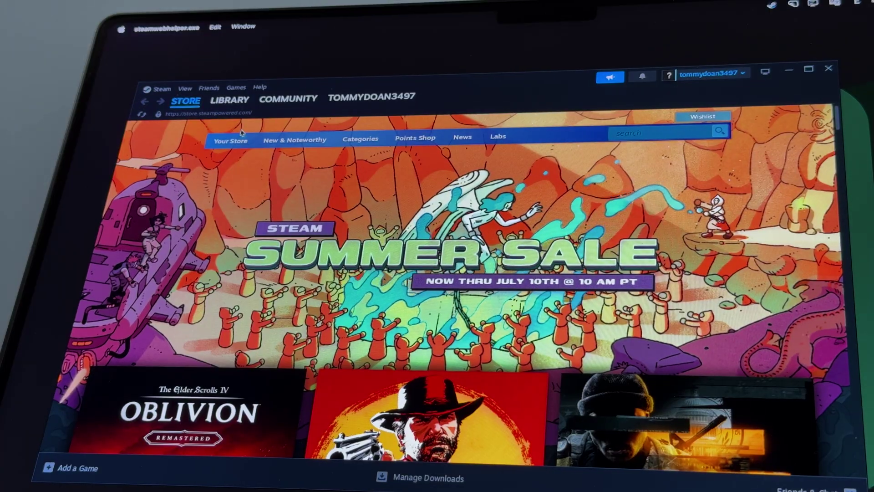
{"action": "left_click", "coordinate": [228, 114]}
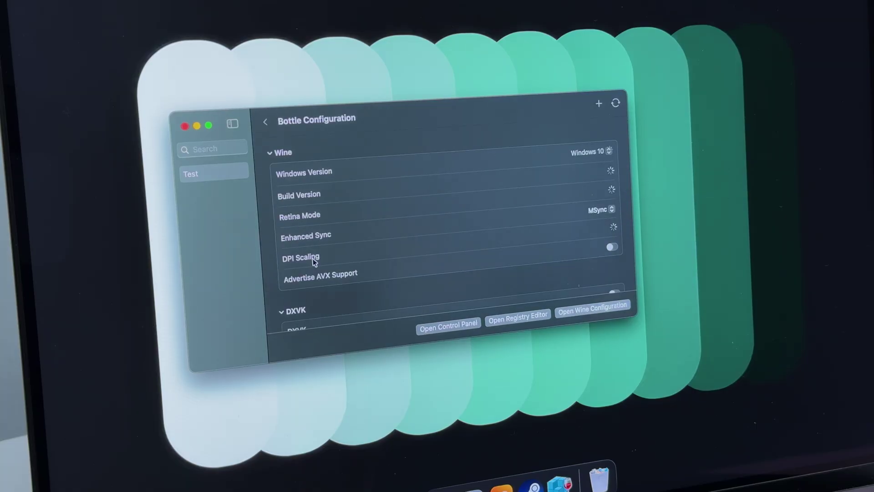
Open the bottle's DPI Scaling configuration and confirm the DPI setting with OK.
{"action": "scroll", "coordinate": [328, 234], "scroll_direction": "down", "scroll_amount": 5}
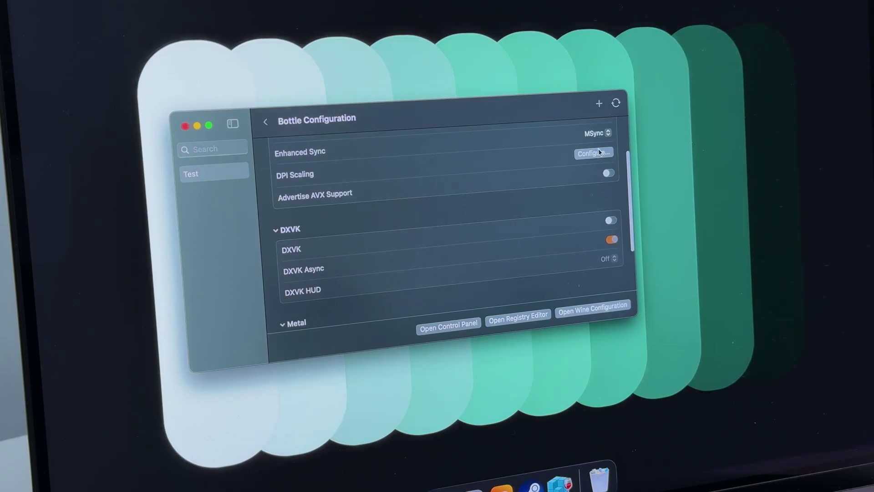
{"action": "left_click", "coordinate": [599, 153]}
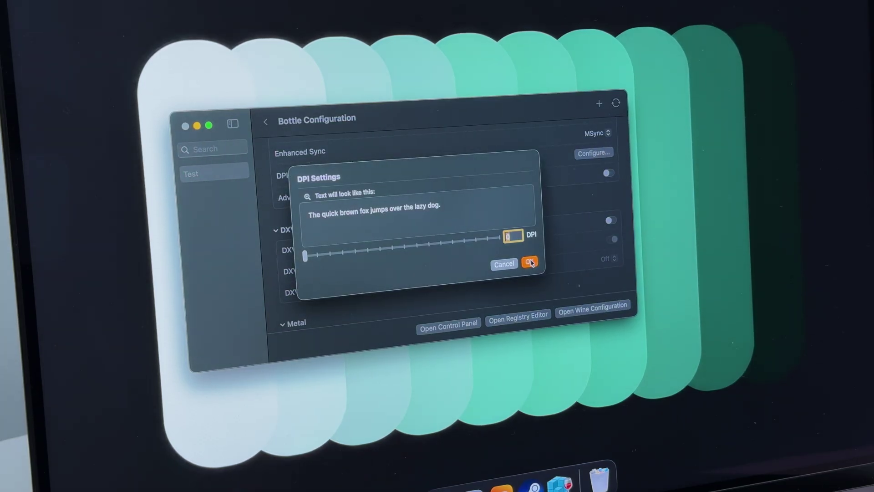
{"action": "left_click", "coordinate": [530, 263]}
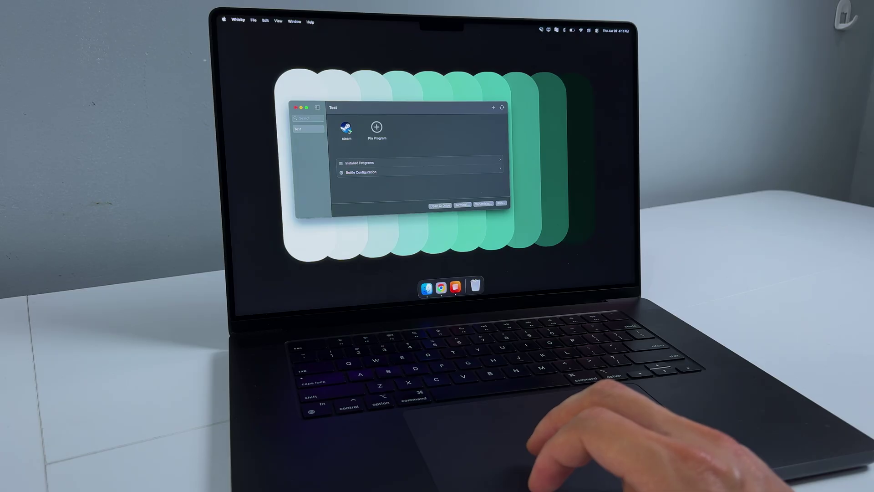
Launch Steam from the Whisky bottle and centre its 0x3008 Unexpected Transport Error dialog.
{"action": "double_click", "coordinate": [347, 129]}
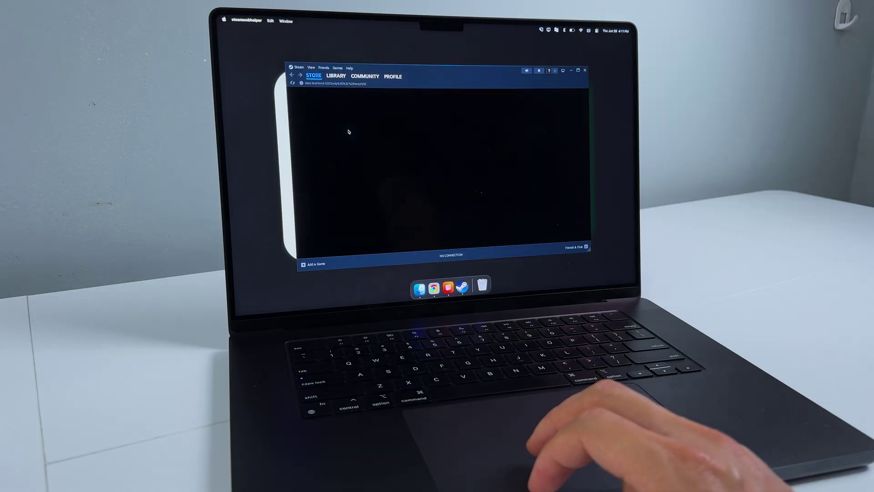
{"action": "mouse_move", "coordinate": [340, 79]}
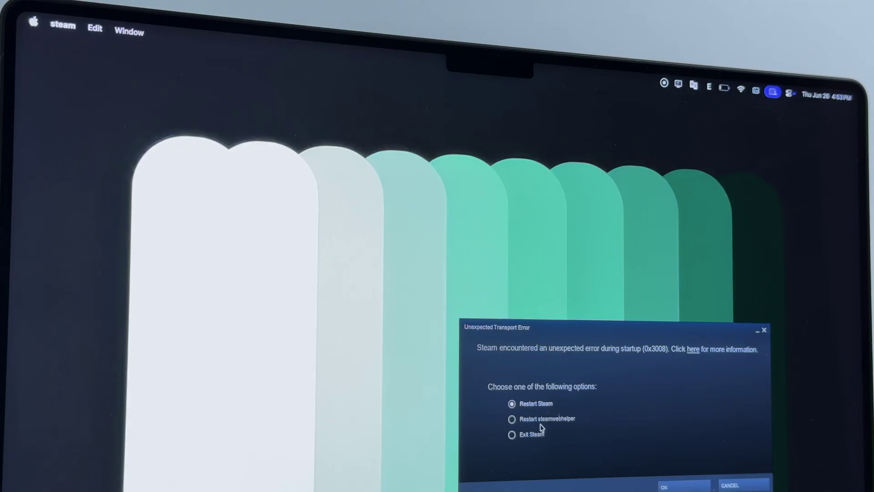
{"action": "left_click_drag", "start_coordinate": [558, 333], "coordinate": [358, 211]}
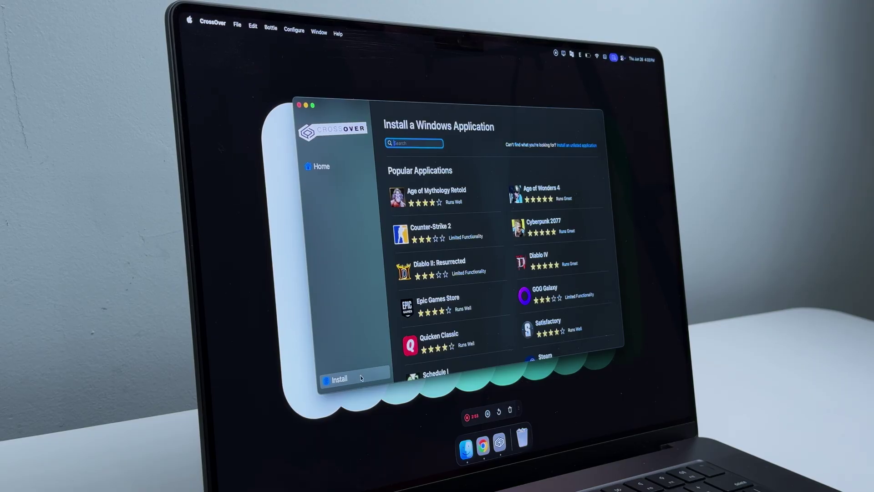
Open Steam from CrossOver's Popular Applications and inspect the Graphics backend options, leaving Auto.
{"action": "scroll", "coordinate": [460, 275], "scroll_direction": "down", "scroll_amount": 5}
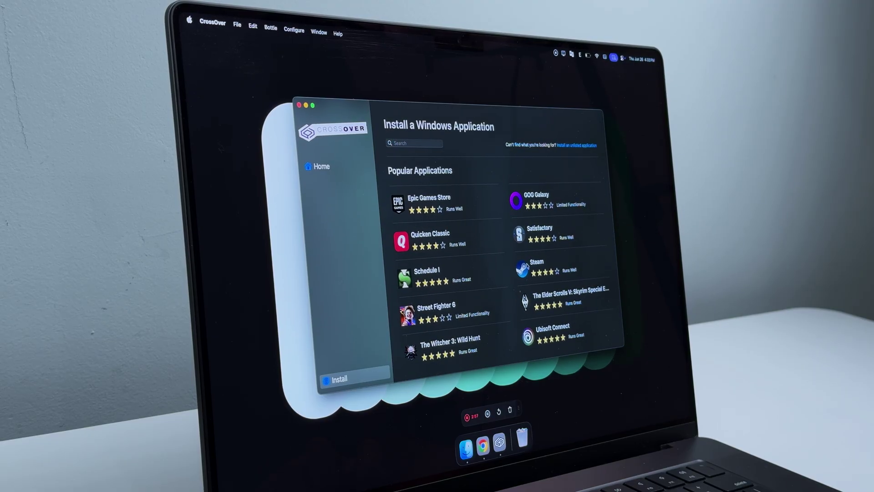
{"action": "scroll", "coordinate": [527, 266], "scroll_direction": "up", "scroll_amount": 5}
{"action": "scroll", "coordinate": [527, 266], "scroll_direction": "down", "scroll_amount": 3}
{"action": "left_click", "coordinate": [525, 304]}
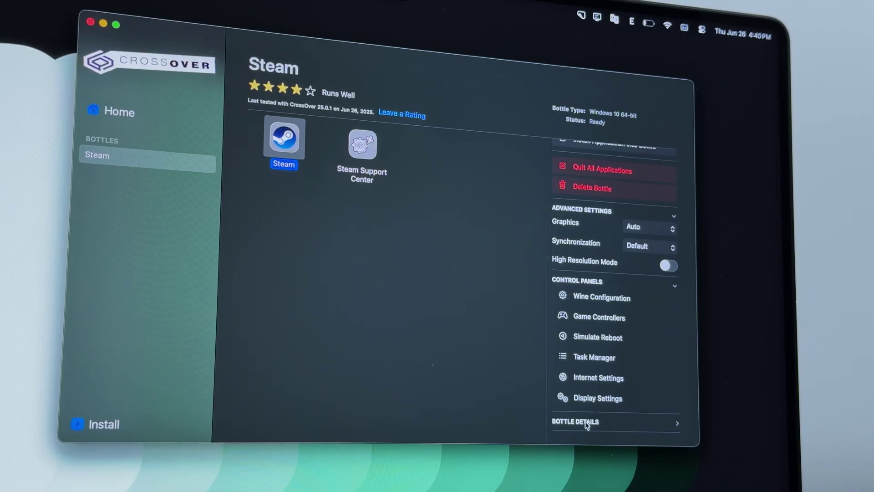
{"action": "scroll", "coordinate": [656, 424], "scroll_direction": "down", "scroll_amount": 8}
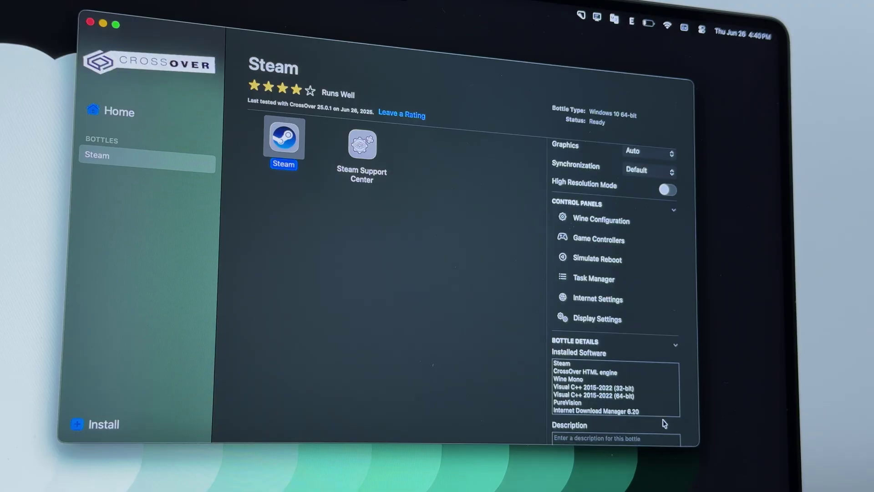
{"action": "scroll", "coordinate": [663, 419], "scroll_direction": "up", "scroll_amount": 8}
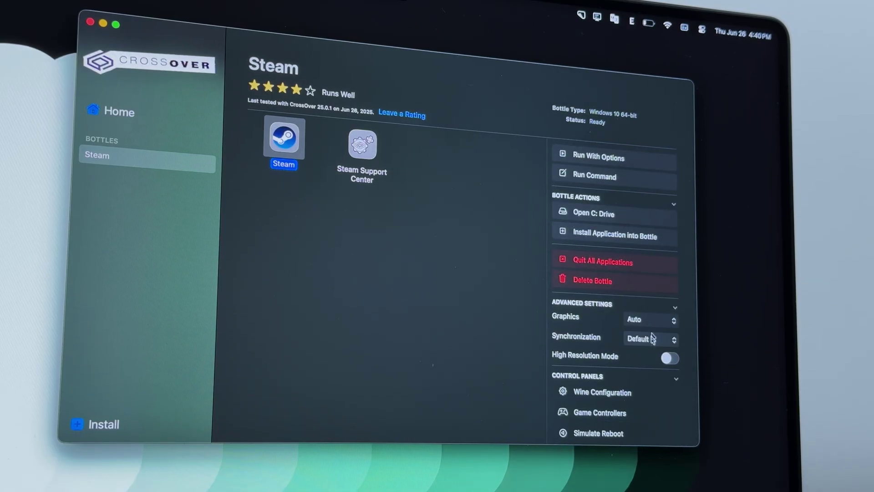
{"action": "left_click", "coordinate": [652, 321]}
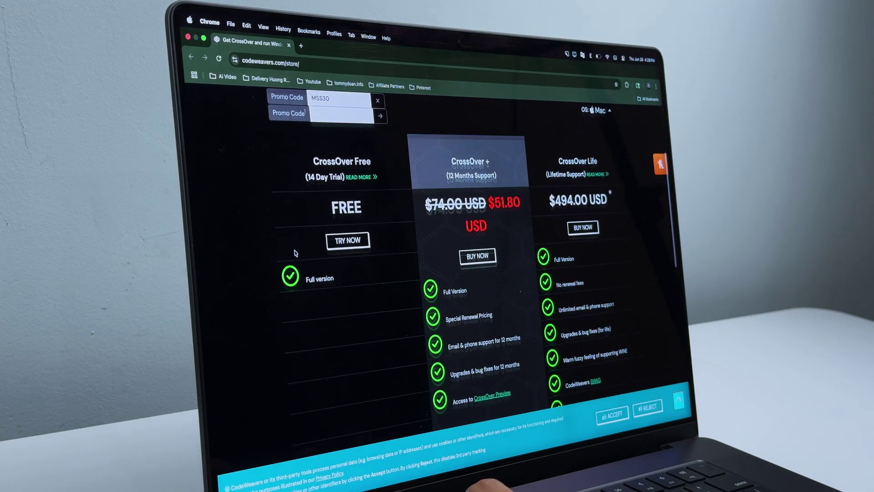
{"action": "scroll", "coordinate": [295, 254], "scroll_direction": "down", "scroll_amount": 1}
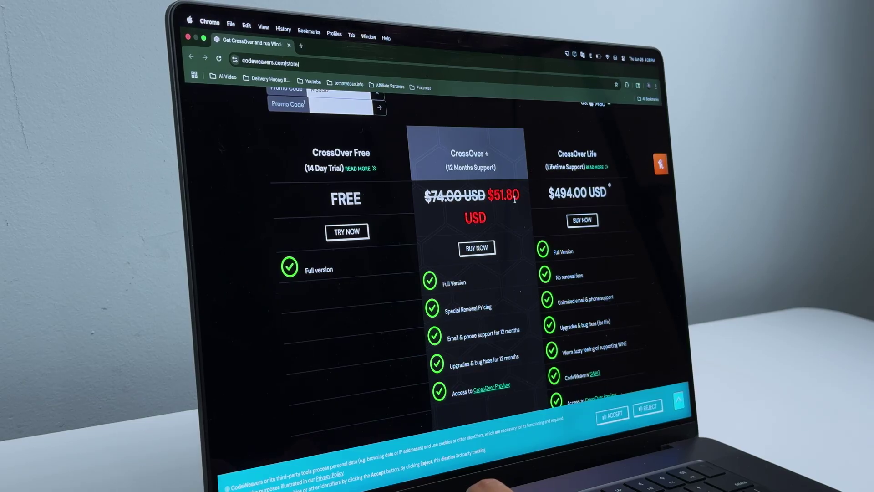
Scroll to the pricing cards: free trial, CrossOver+ at $51.80, CrossOver Life at $494.00.
{"action": "scroll", "coordinate": [515, 199], "scroll_direction": "down", "scroll_amount": 3}
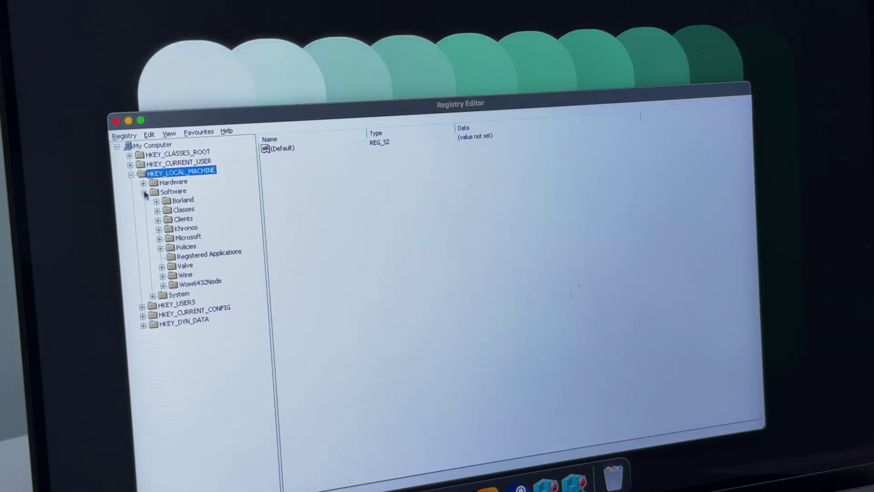
Expand HKEY_LOCAL_MACHINE > Software > Classes to reveal its file-extension subkeys.
{"action": "left_click", "coordinate": [158, 211]}
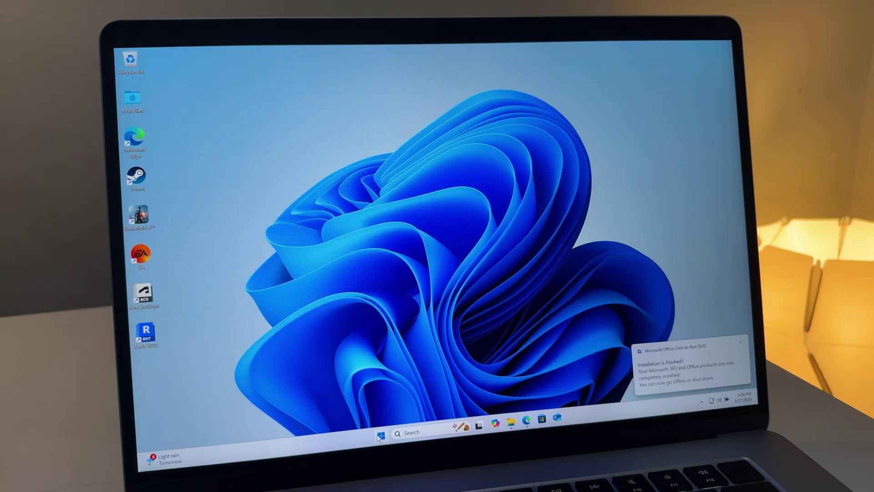
{"action": "key", "text": "super"}
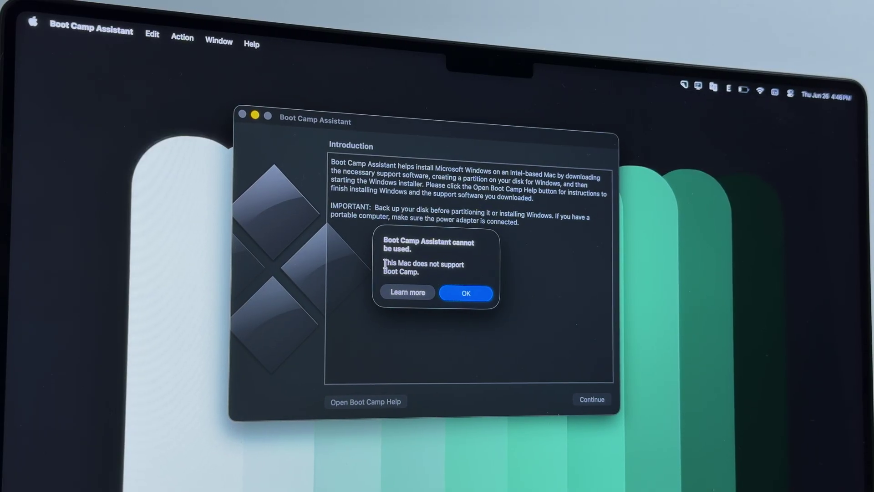
Highlight the alert text stating this Mac does not support Boot Camp.
{"action": "left_click_drag", "start_coordinate": [385, 264], "coordinate": [458, 266]}
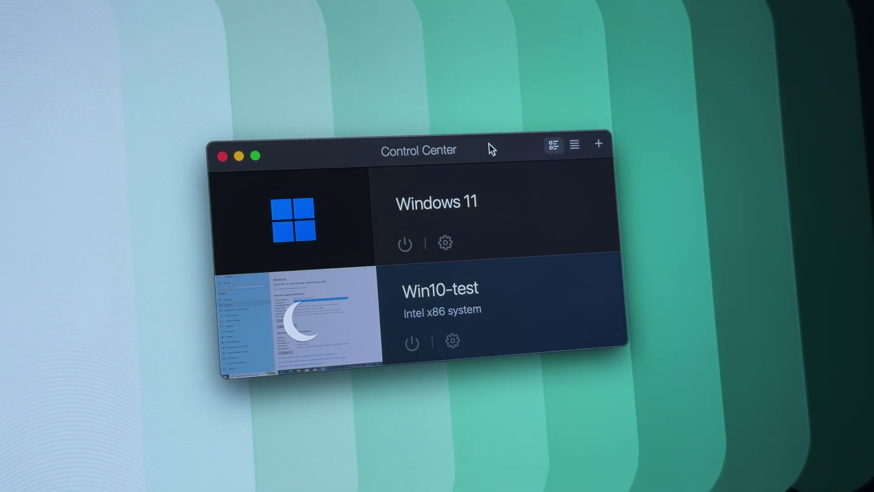
Set the Windows 11 VM's CPU & Memory to Manual with 8 processors and 12 GB.
{"action": "mouse_move", "coordinate": [335, 231]}
{"action": "left_click", "coordinate": [280, 221]}
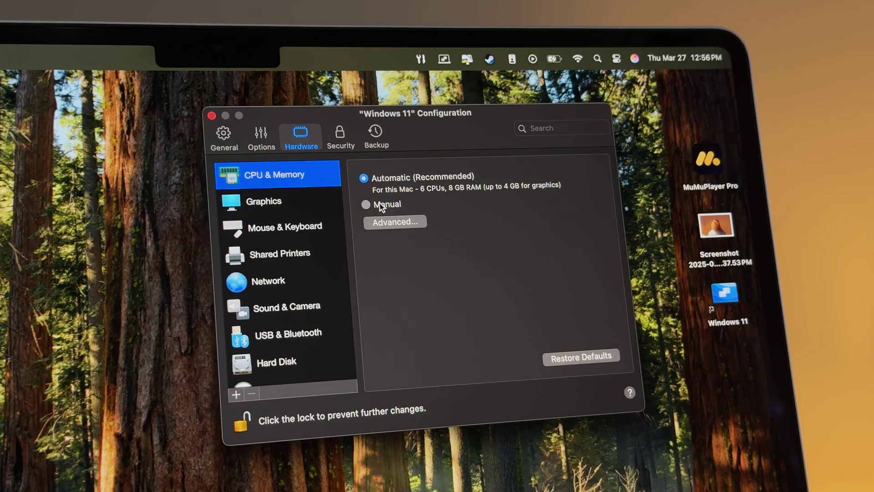
{"action": "left_click", "coordinate": [379, 203]}
{"action": "left_click", "coordinate": [441, 223]}
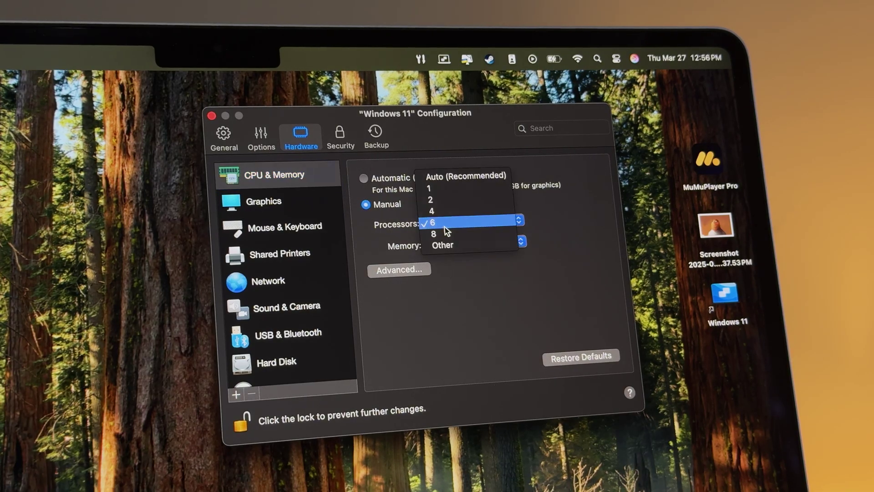
{"action": "left_click", "coordinate": [442, 235]}
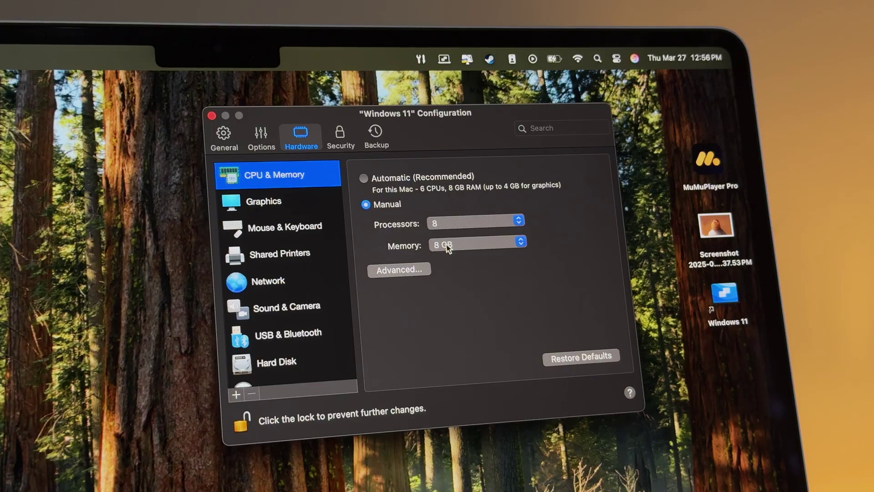
{"action": "left_click", "coordinate": [446, 245]}
{"action": "left_click", "coordinate": [451, 267]}
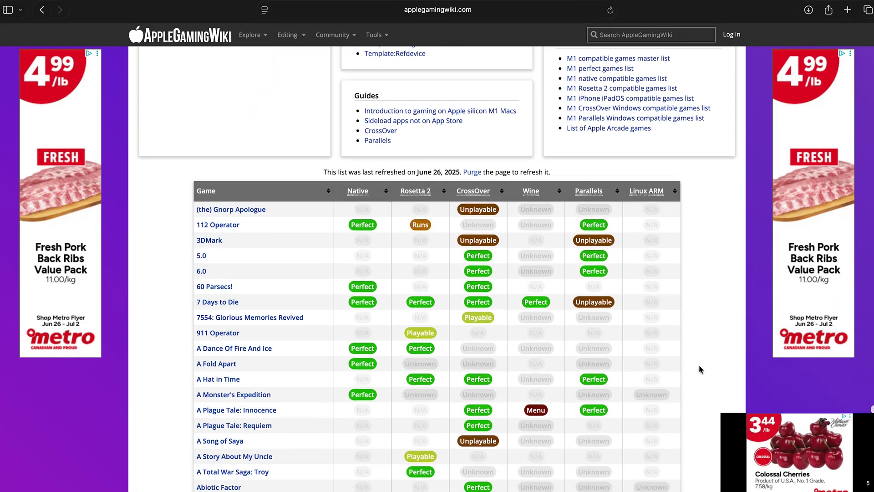
{"action": "scroll", "coordinate": [700, 366], "scroll_direction": "down", "scroll_amount": 3}
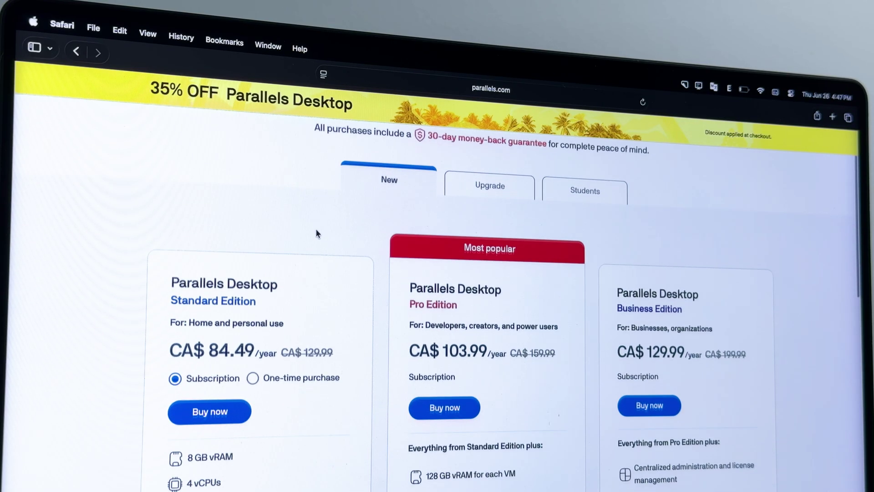
Scroll through the Parallels pricing page to compare the Standard, Pro and Business editions.
{"action": "scroll", "coordinate": [317, 234], "scroll_direction": "down", "scroll_amount": 5}
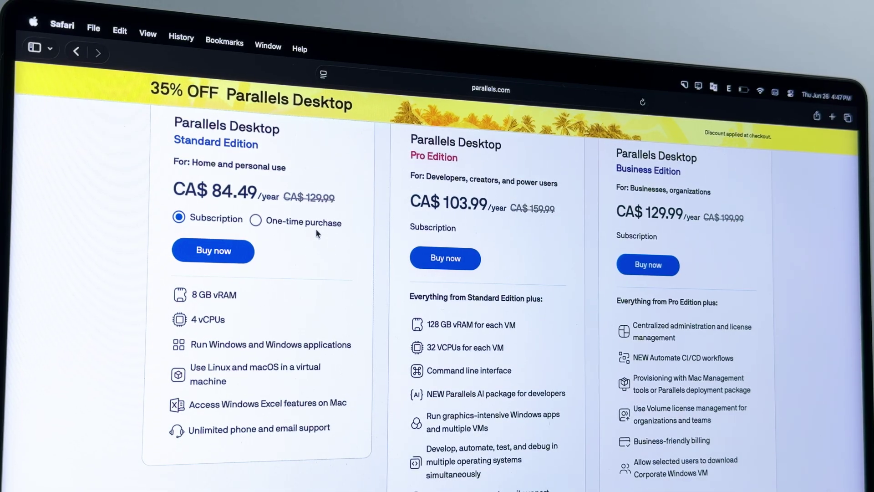
{"action": "scroll", "coordinate": [318, 233], "scroll_direction": "up", "scroll_amount": 8}
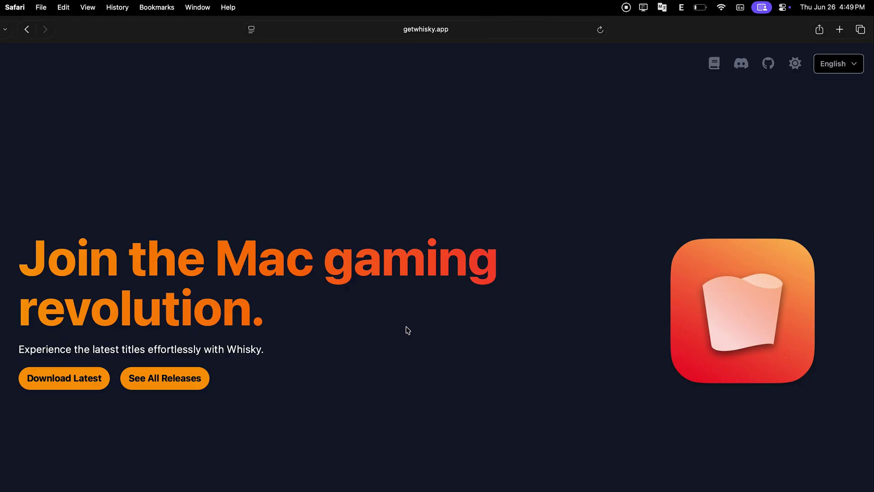
Download the latest Whisky, run it without moving it to Applications, and start the WhiskyWine dependency setup.
{"action": "left_click", "coordinate": [82, 374]}
{"action": "left_click", "coordinate": [517, 326]}
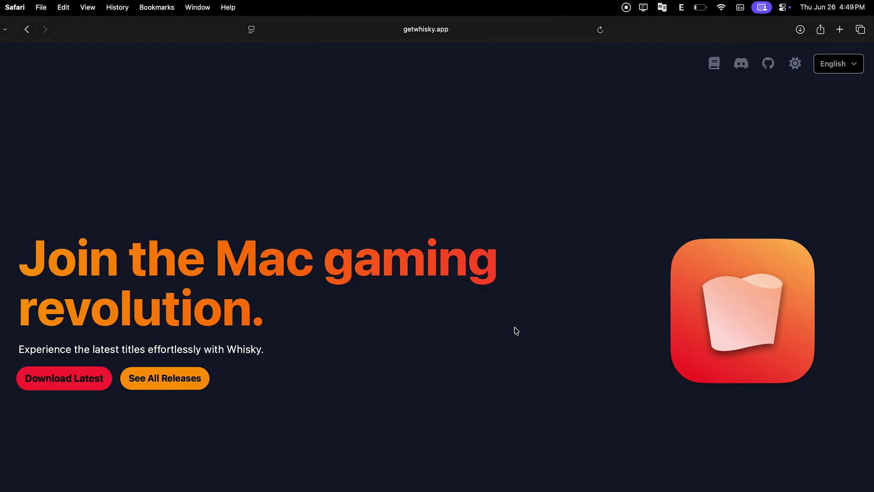
{"action": "left_click", "coordinate": [801, 29]}
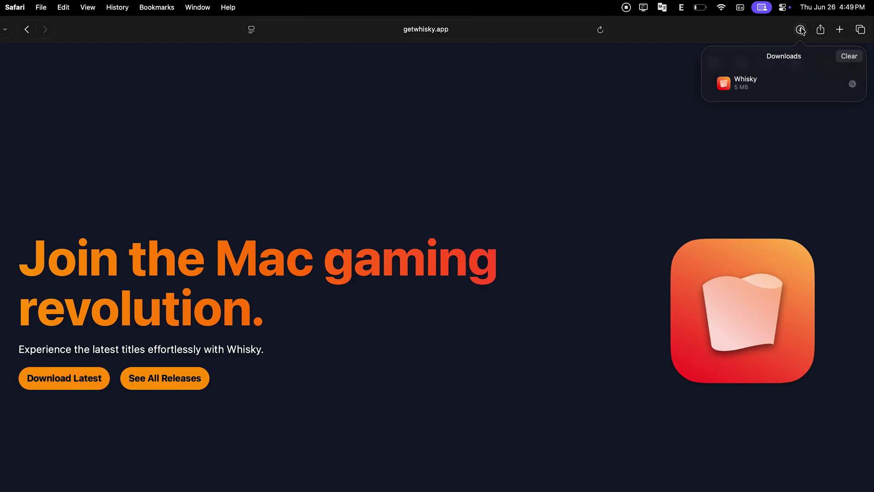
{"action": "double_click", "coordinate": [734, 90]}
{"action": "left_click", "coordinate": [467, 234]}
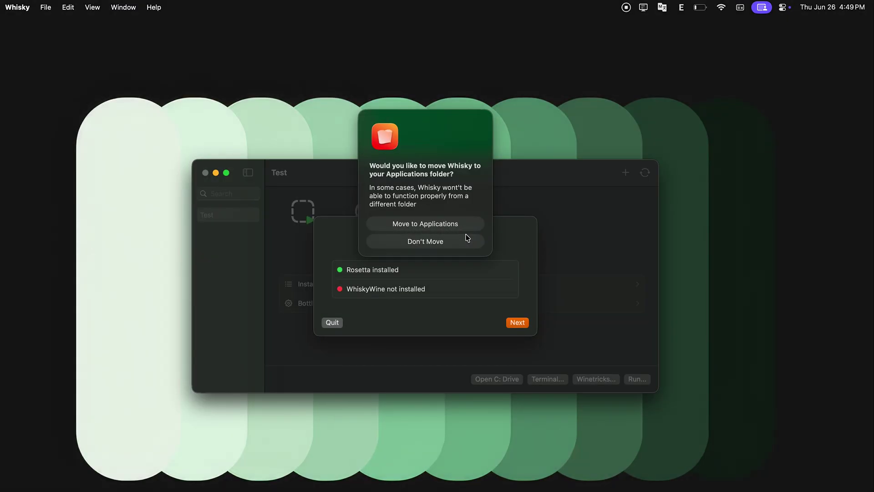
{"action": "left_click", "coordinate": [466, 235]}
{"action": "left_click", "coordinate": [515, 321]}
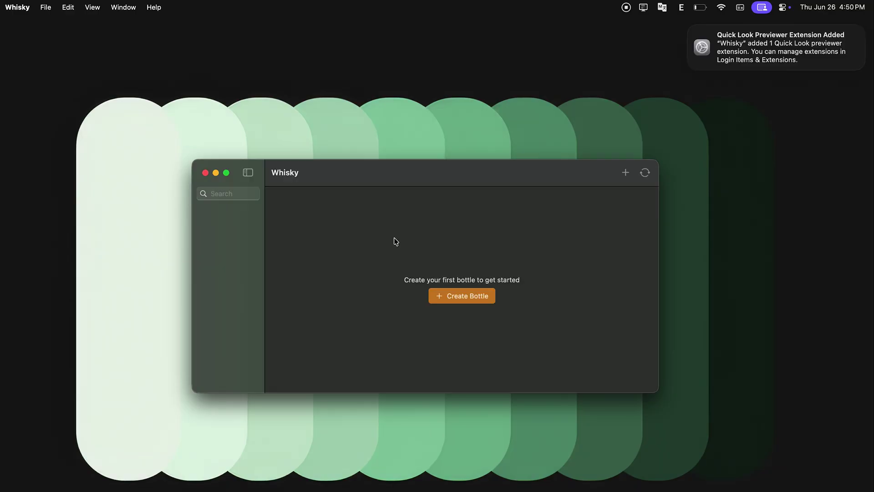
Create a bottle named 'Test' on Windows 10 in the default bottle location.
{"action": "scroll", "coordinate": [819, 36], "scroll_direction": "right", "scroll_amount": 3}
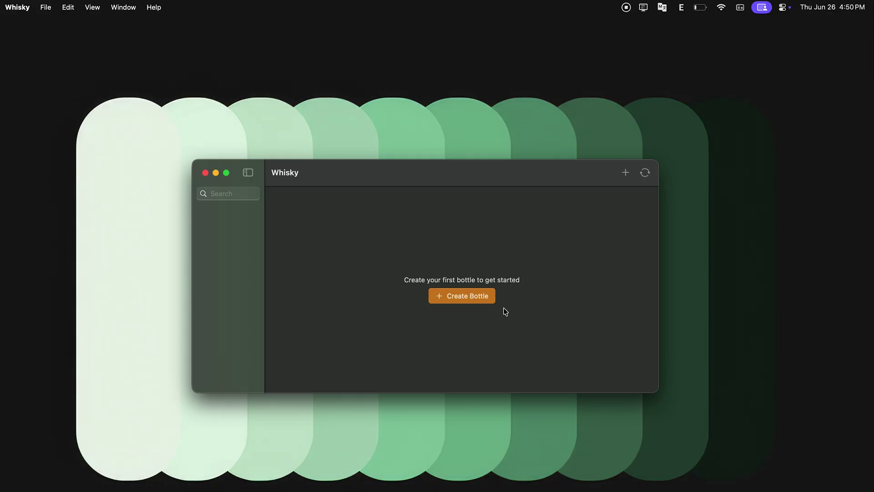
{"action": "left_click", "coordinate": [475, 295]}
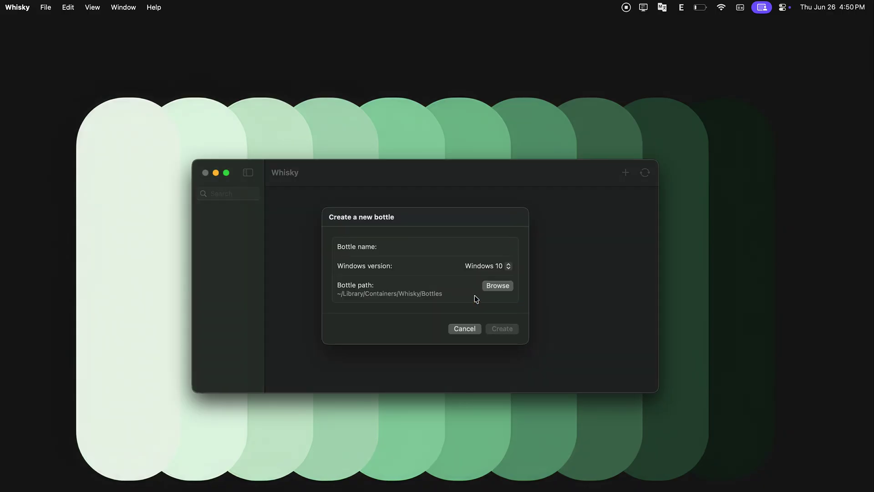
{"action": "type", "text": "Test"}
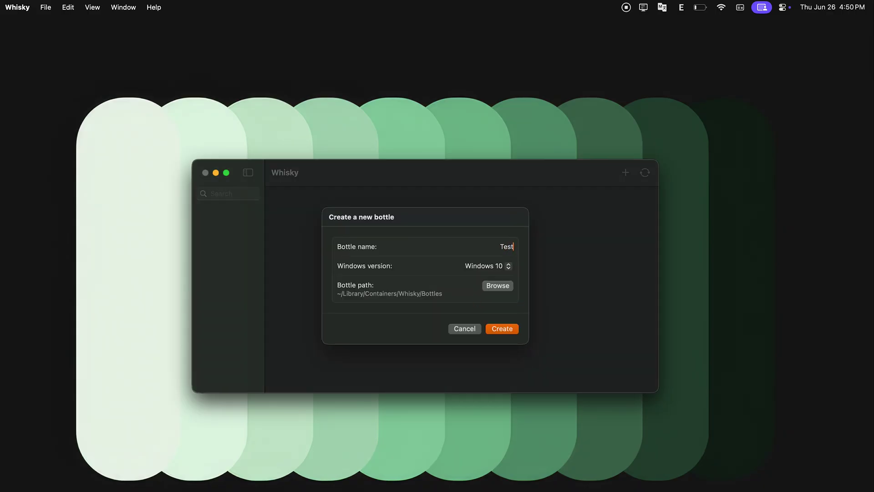
{"action": "left_click", "coordinate": [479, 270]}
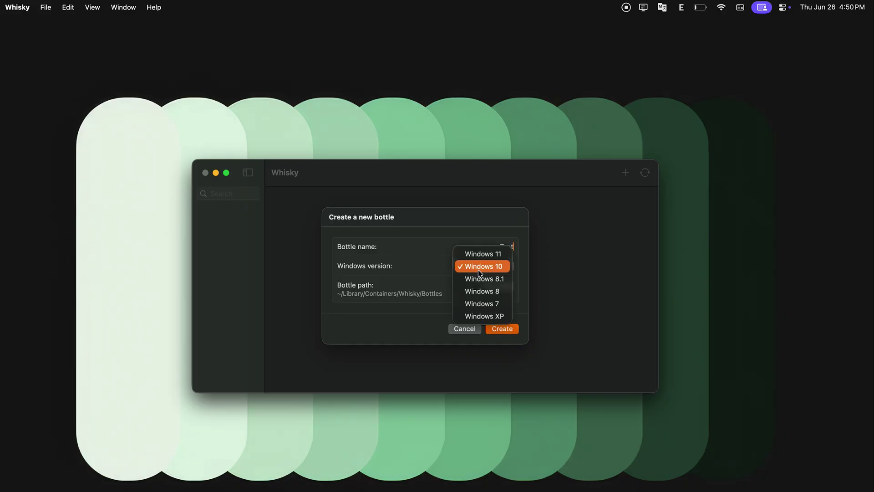
{"action": "left_click", "coordinate": [478, 269]}
{"action": "left_click", "coordinate": [491, 286]}
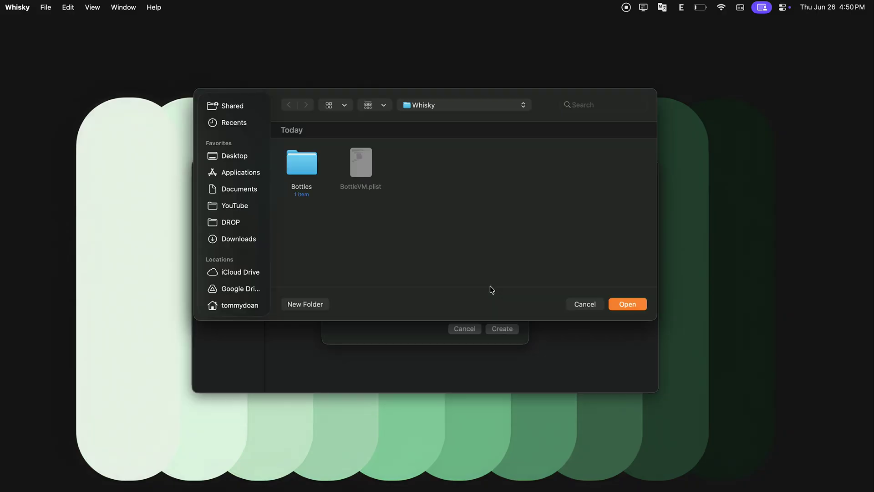
{"action": "left_click", "coordinate": [595, 306]}
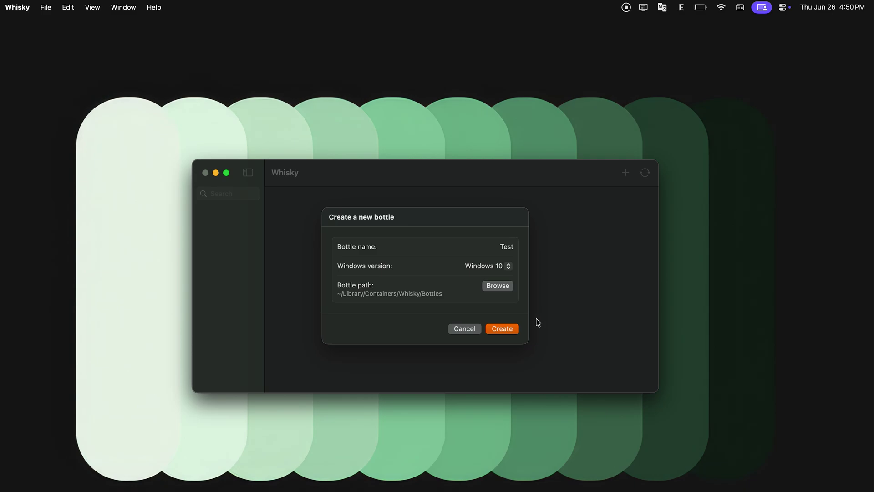
{"action": "left_click", "coordinate": [503, 329]}
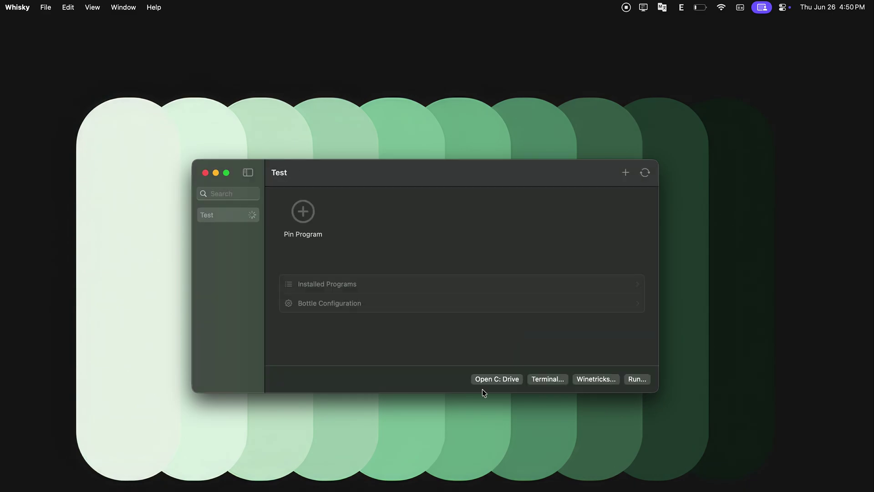
Search 'steam download' in Safari and download the Windows SteamSetup.exe from store.steampowered.com.
{"action": "left_click", "coordinate": [422, 488]}
{"action": "left_click", "coordinate": [455, 33]}
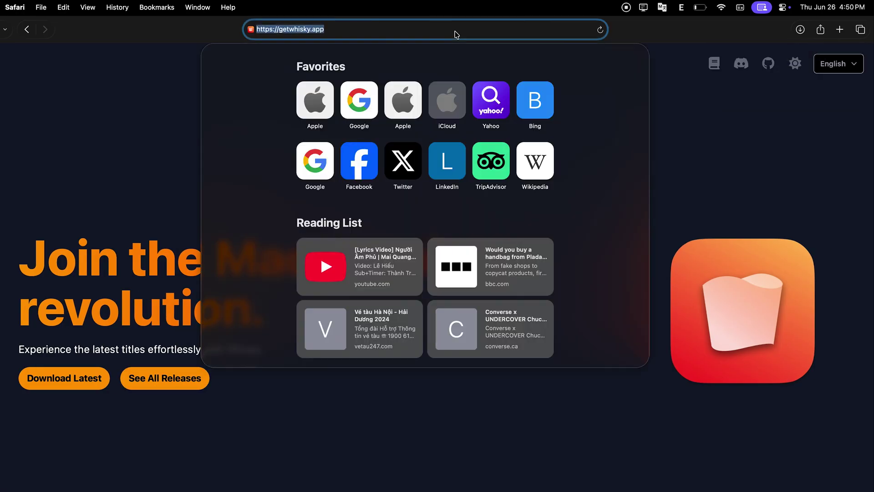
{"action": "type", "text": "steam download"}
{"action": "key", "text": "Return"}
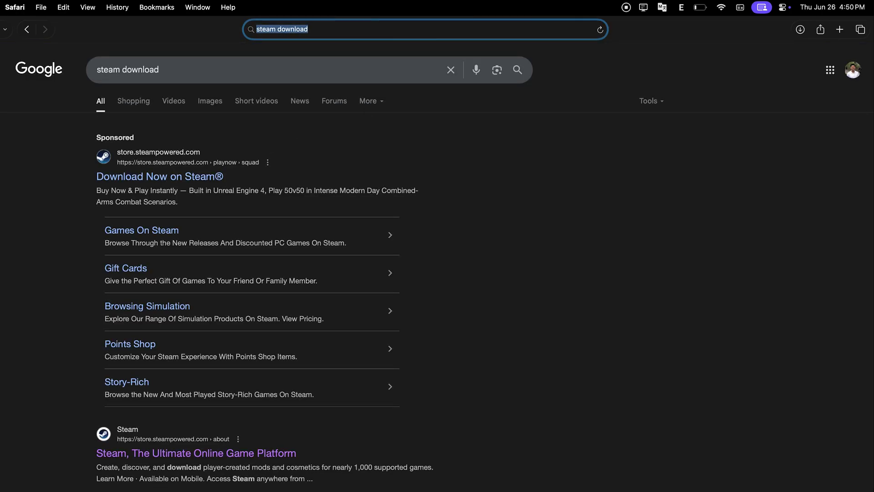
{"action": "left_click", "coordinate": [255, 453]}
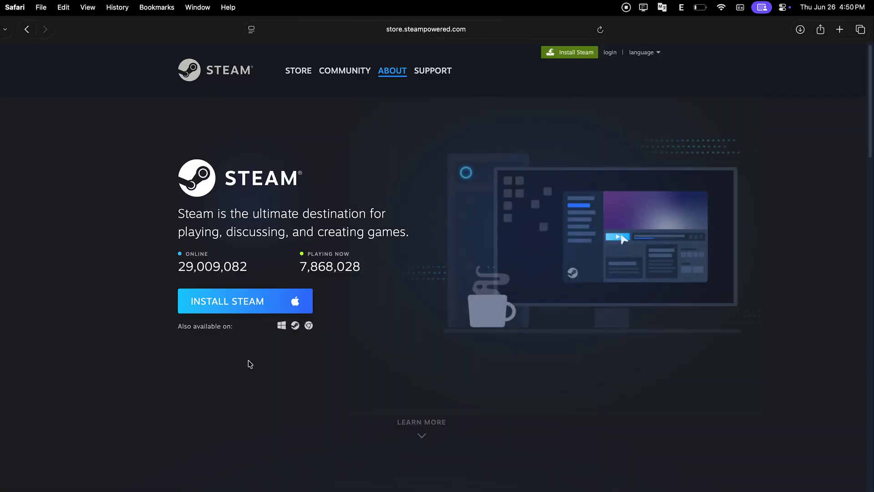
{"action": "left_click", "coordinate": [281, 326]}
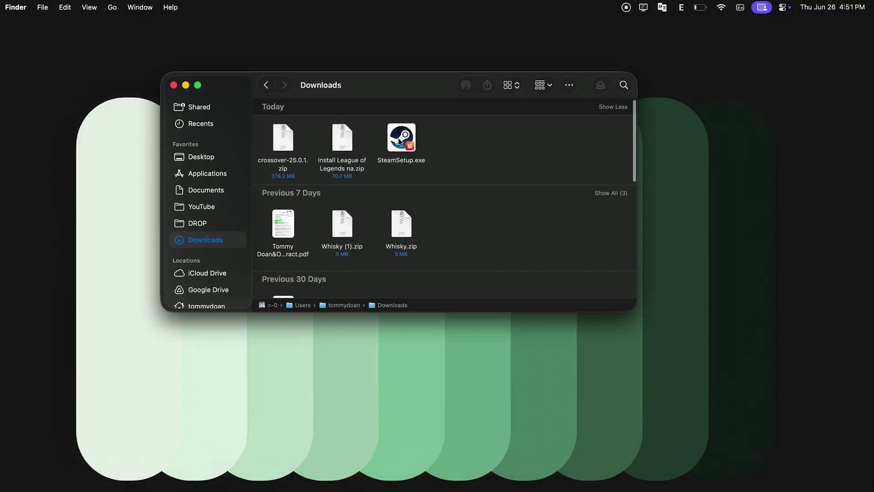
Run SteamSetup.exe in the Test bottle and install Steam in English to the default location.
{"action": "double_click", "coordinate": [399, 141]}
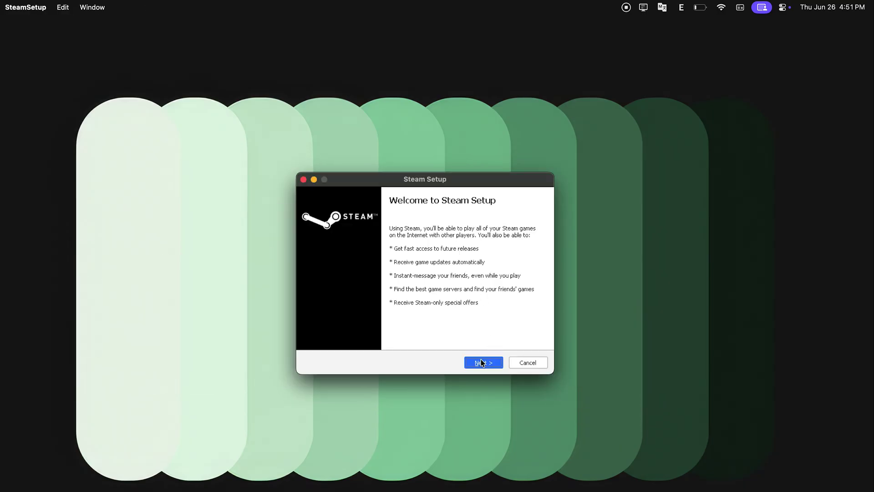
{"action": "left_click", "coordinate": [482, 363]}
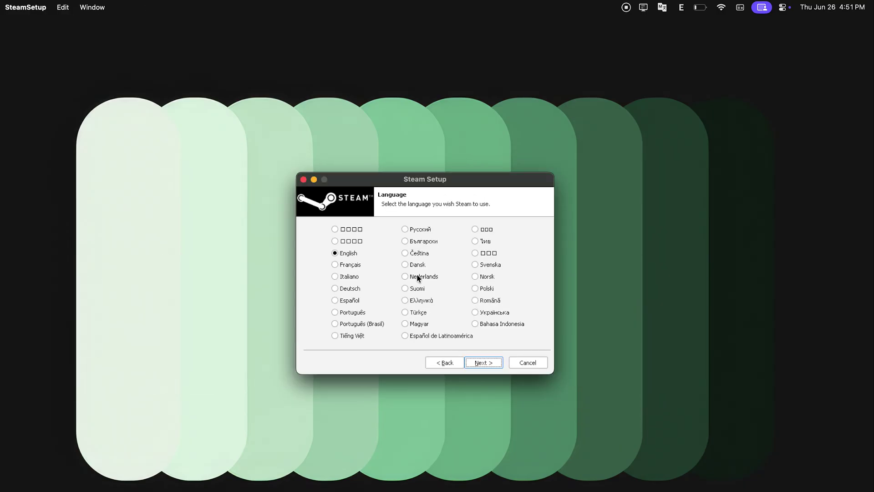
{"action": "left_click", "coordinate": [479, 368]}
{"action": "left_click", "coordinate": [481, 364]}
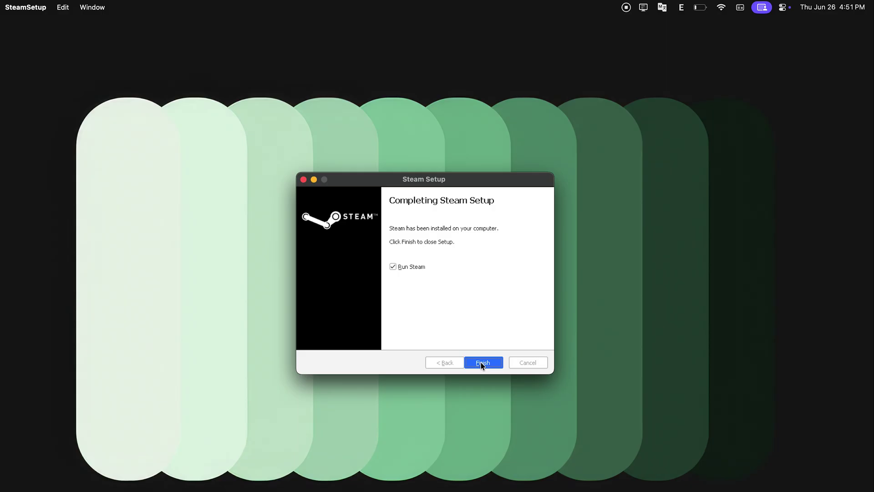
{"action": "left_click", "coordinate": [482, 363]}
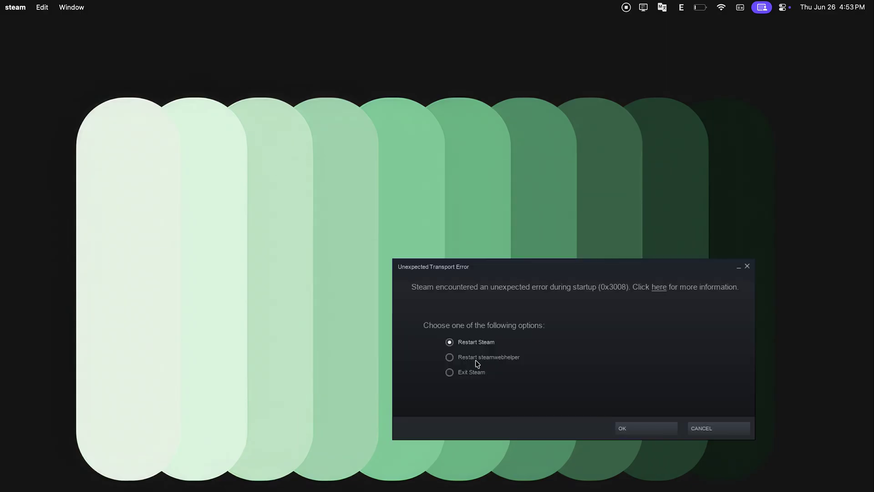
Exit Steam from the 0x3008 startup error dialog.
{"action": "left_click_drag", "start_coordinate": [500, 272], "coordinate": [285, 153]}
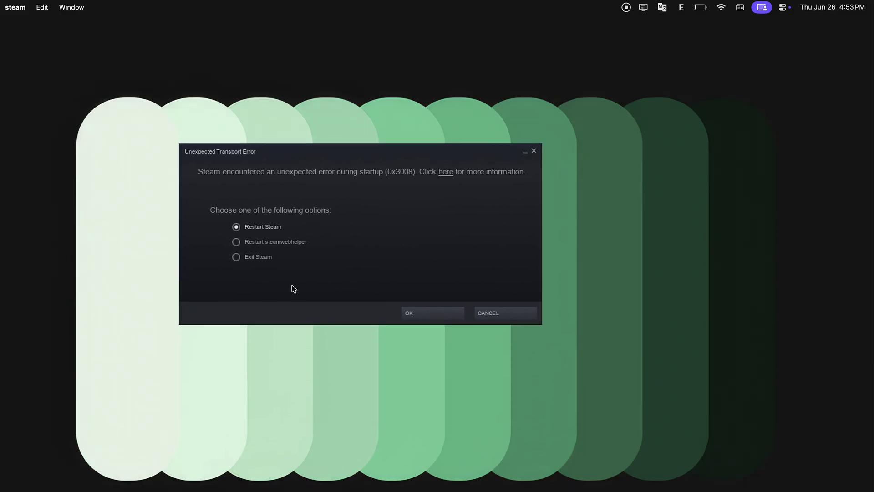
{"action": "left_click", "coordinate": [258, 257]}
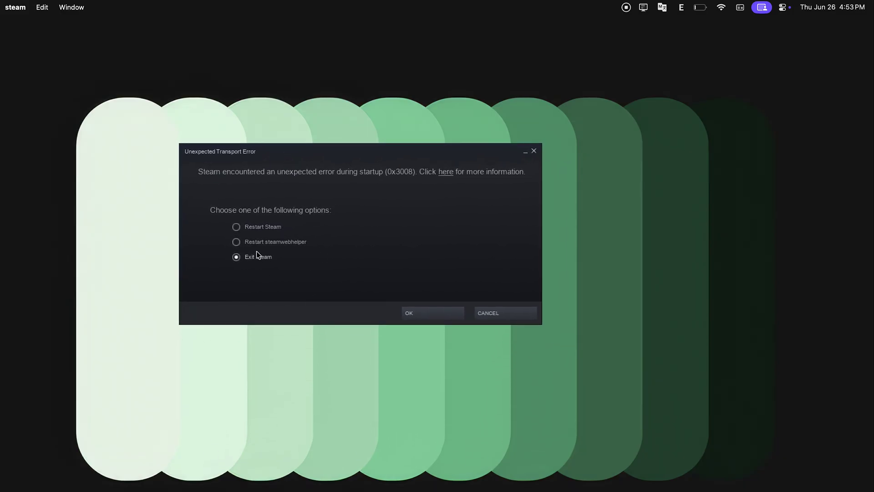
{"action": "left_click", "coordinate": [412, 314]}
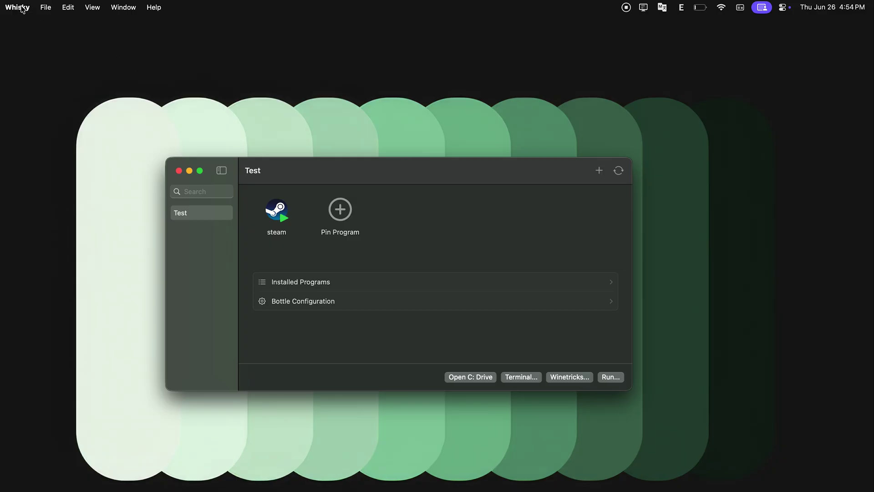
Kill all bottles, paste Steam update-forcing arguments into steam's config, and run it until sign-in appears.
{"action": "left_click", "coordinate": [46, 6]}
{"action": "left_click", "coordinate": [75, 77]}
{"action": "right_click", "coordinate": [275, 203]}
{"action": "left_click", "coordinate": [303, 240]}
{"action": "key", "text": "super+v"}
{"action": "key", "text": "Return"}
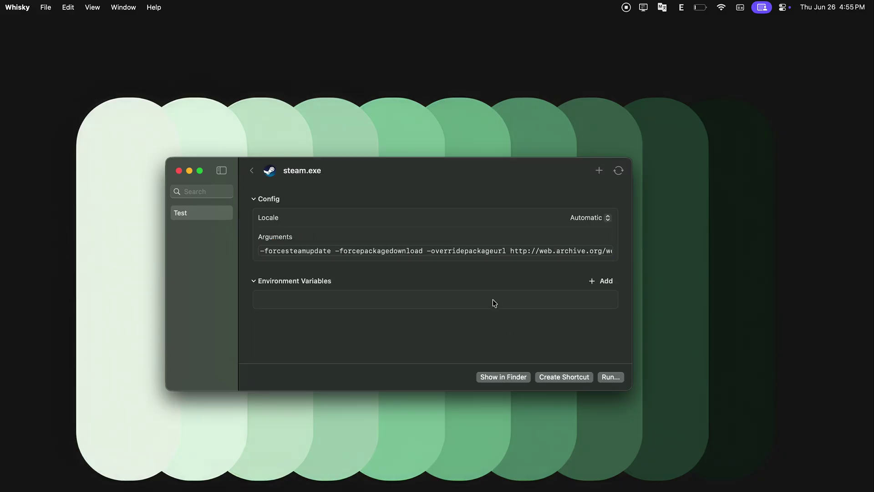
{"action": "left_click", "coordinate": [611, 377]}
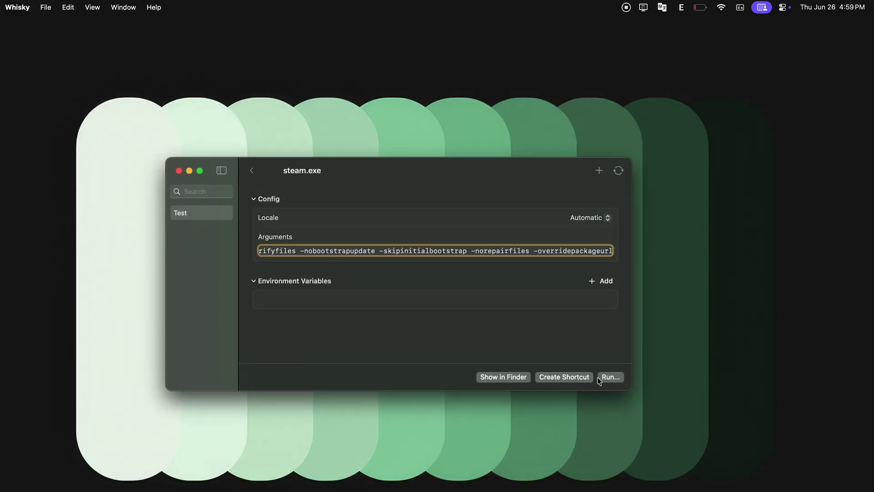
{"action": "left_click", "coordinate": [610, 379]}
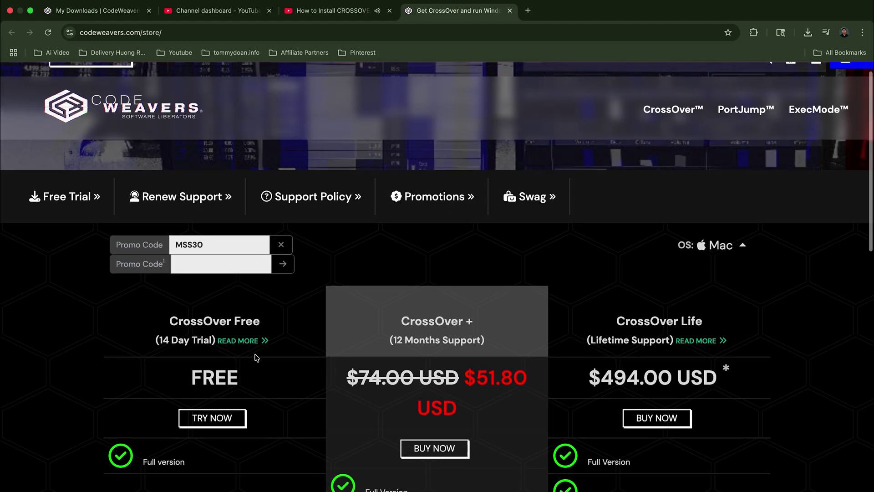
{"action": "scroll", "coordinate": [254, 357], "scroll_direction": "down", "scroll_amount": 5}
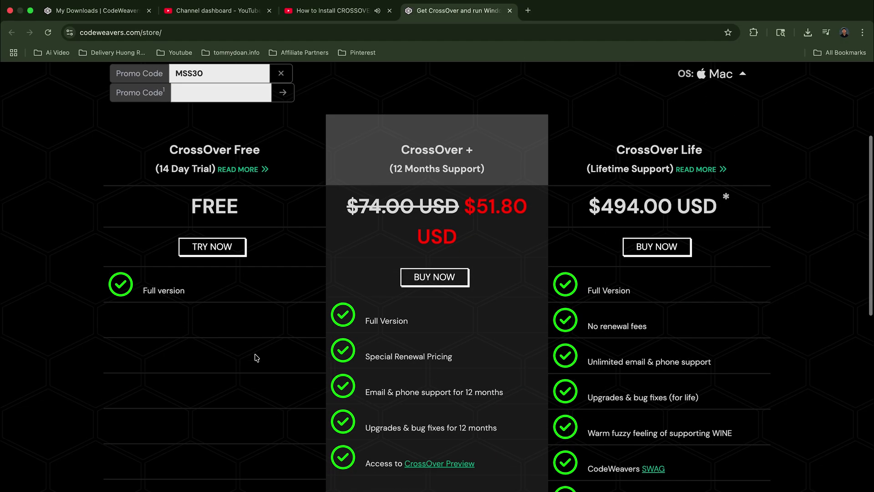
{"action": "scroll", "coordinate": [257, 358], "scroll_direction": "down", "scroll_amount": 1}
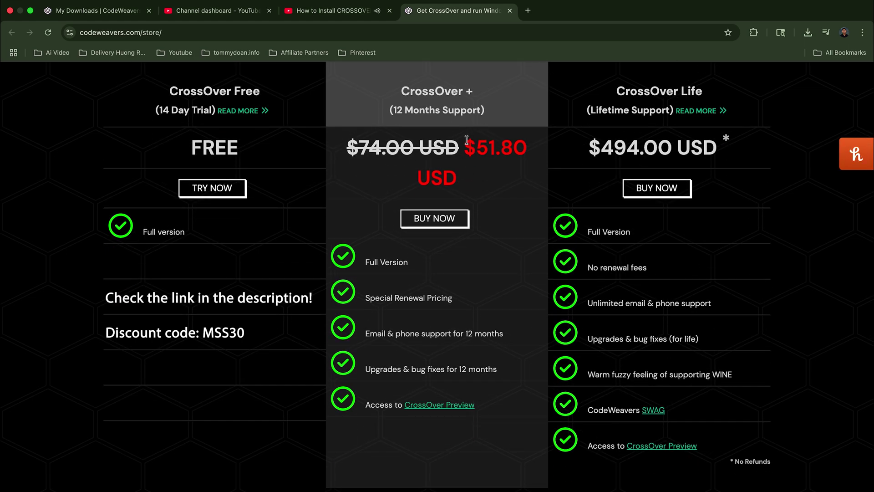
{"action": "left_click_drag", "start_coordinate": [466, 142], "coordinate": [539, 168]}
{"action": "left_click", "coordinate": [531, 173]}
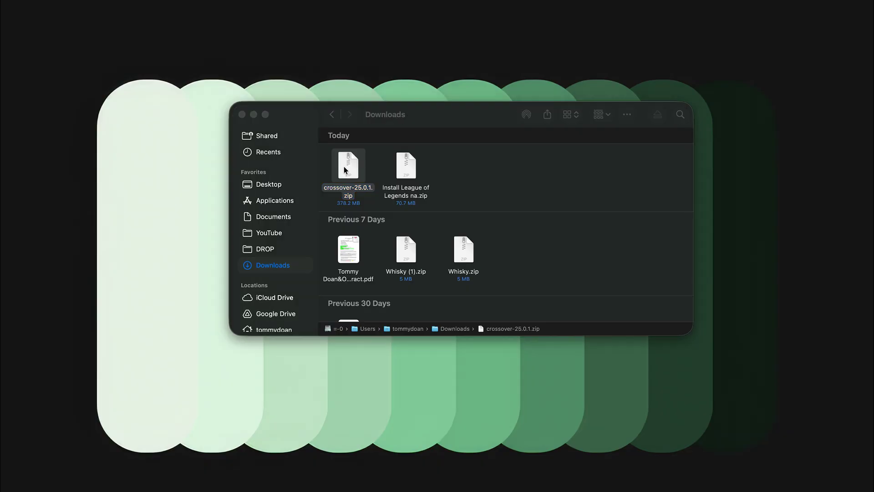
Unzip crossover-25.0.1.zip and move the CrossOver app into the Applications folder.
{"action": "double_click", "coordinate": [345, 171]}
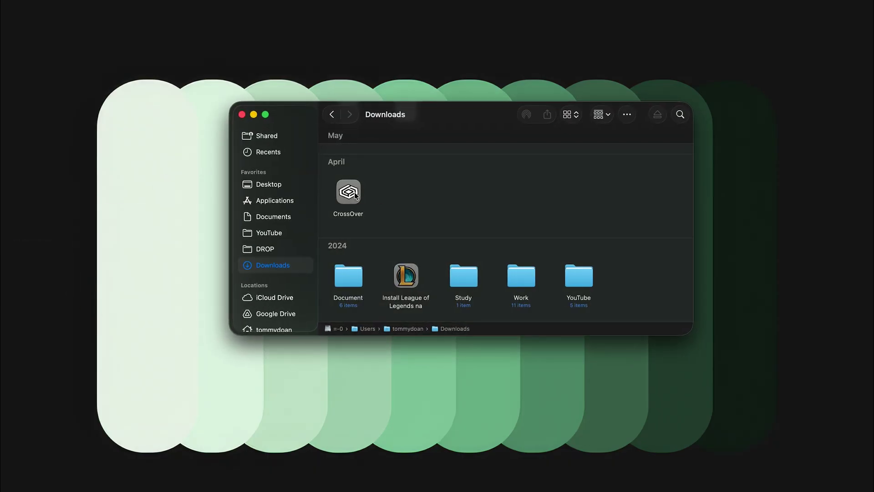
{"action": "left_click_drag", "start_coordinate": [353, 194], "coordinate": [299, 203]}
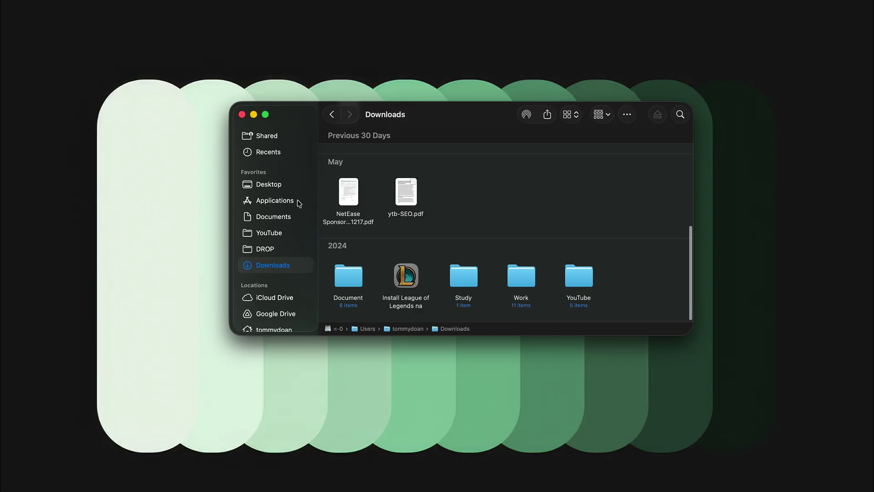
{"action": "left_click", "coordinate": [299, 203]}
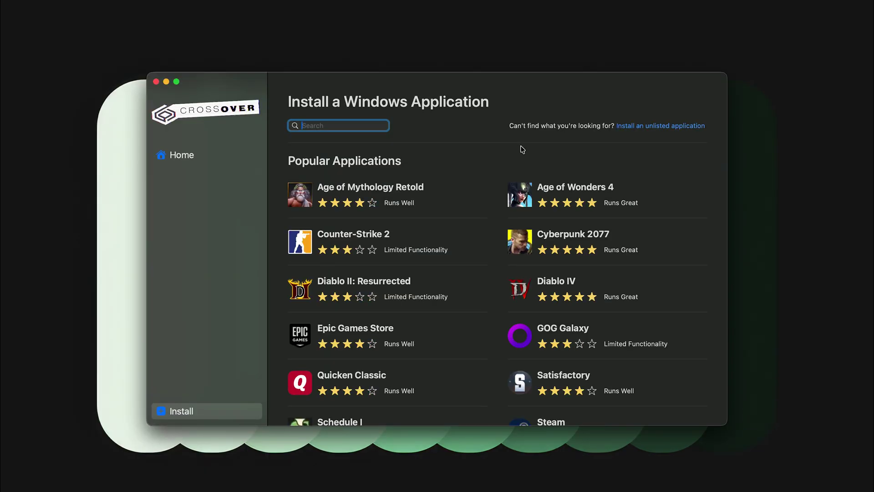
Install Steam from CrossOver's Popular Applications into a new Windows 10 64-bit Steam bottle and launch it.
{"action": "left_click", "coordinate": [216, 411]}
{"action": "scroll", "coordinate": [376, 299], "scroll_direction": "down", "scroll_amount": 5}
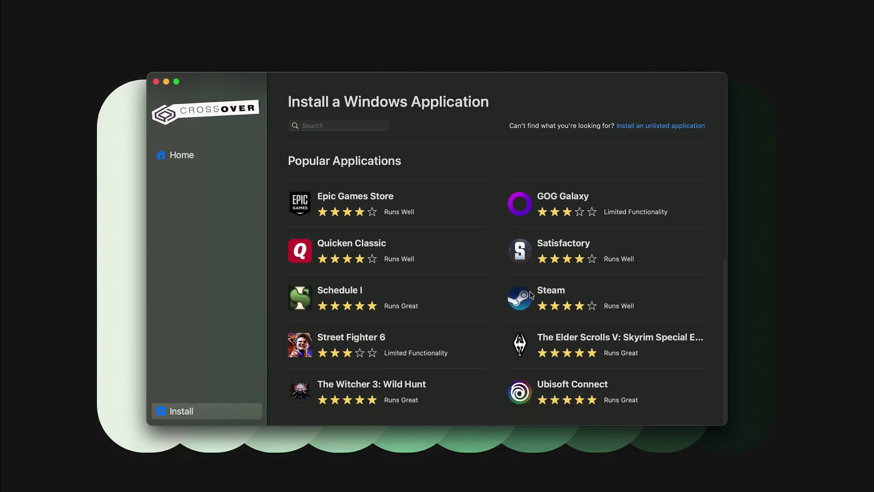
{"action": "scroll", "coordinate": [531, 295], "scroll_direction": "up", "scroll_amount": 5}
{"action": "scroll", "coordinate": [531, 296], "scroll_direction": "down", "scroll_amount": 3}
{"action": "left_click", "coordinate": [519, 343]}
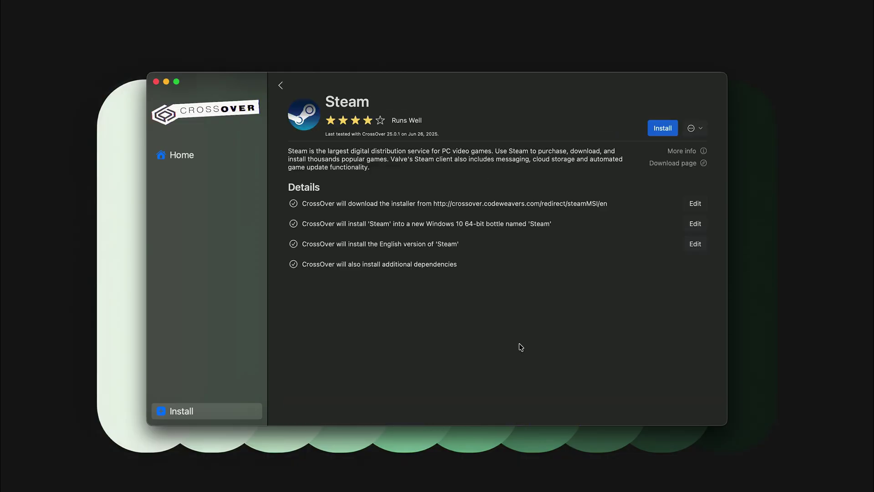
{"action": "left_click", "coordinate": [661, 126]}
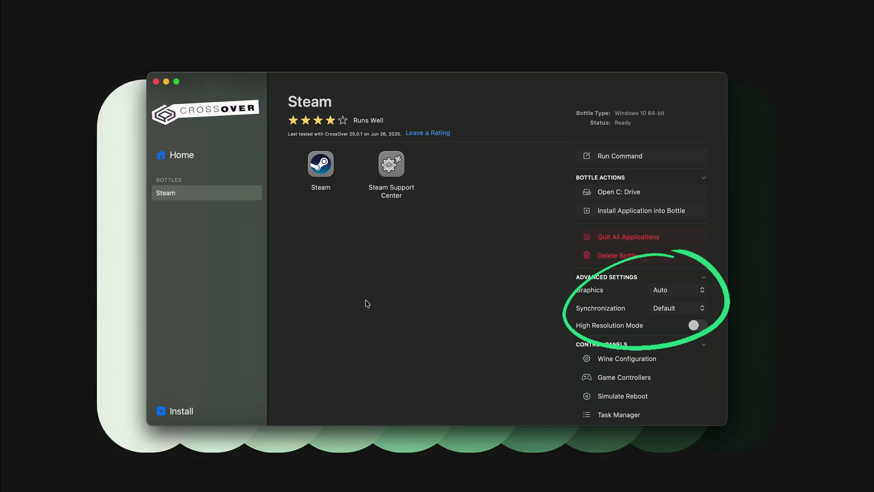
{"action": "double_click", "coordinate": [318, 166]}
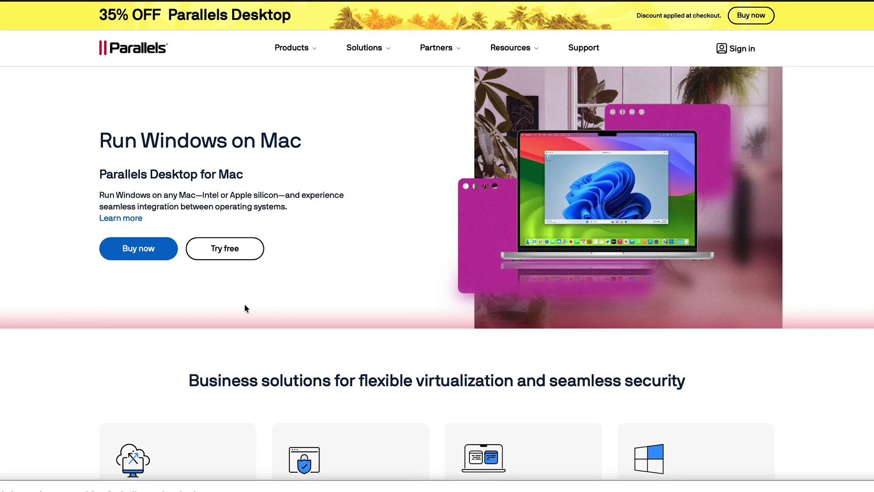
Open Buy now on parallels.com and scroll down to the Parallels Desktop plan cards.
{"action": "left_click", "coordinate": [157, 251]}
{"action": "scroll", "coordinate": [157, 251], "scroll_direction": "down", "scroll_amount": 4}
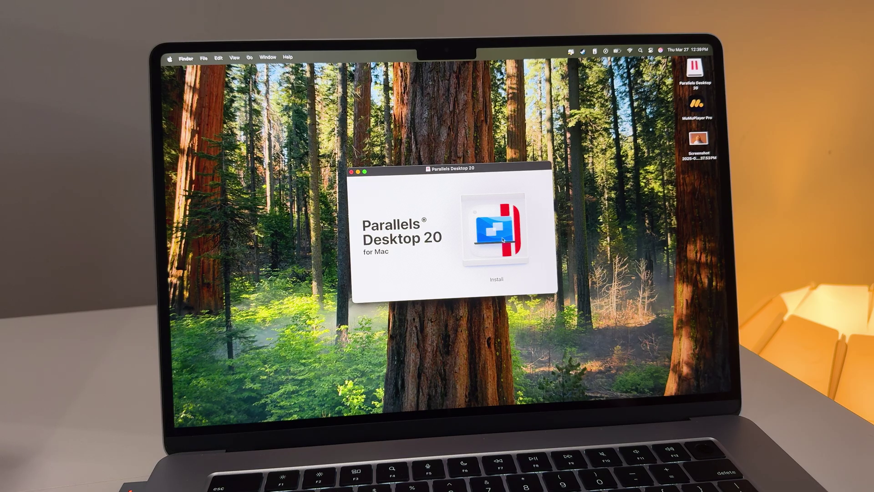
Install Parallels Desktop, allow Desktop folder access, sign in, and start installing Windows 11.
{"action": "double_click", "coordinate": [503, 240]}
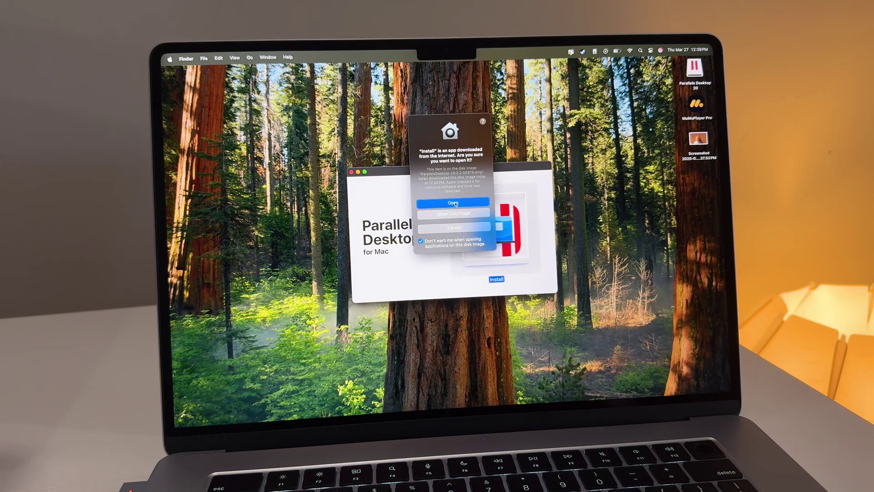
{"action": "left_click", "coordinate": [456, 204]}
{"action": "left_click", "coordinate": [576, 270]}
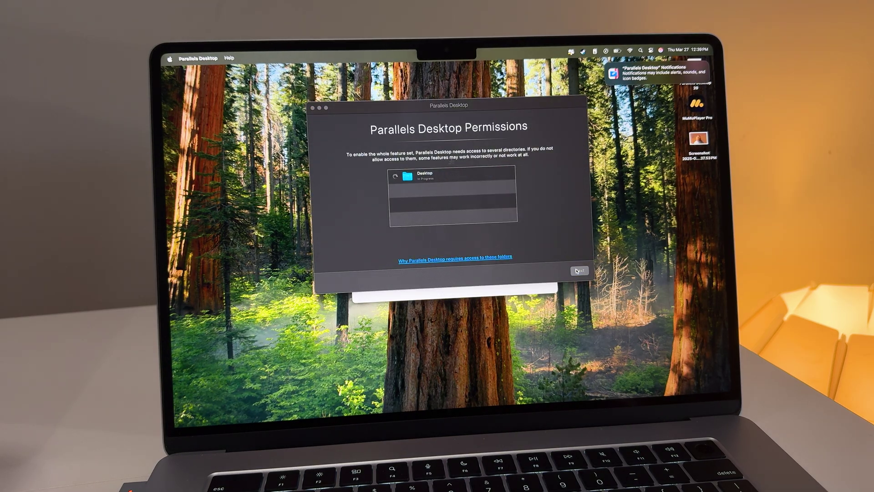
{"action": "left_click", "coordinate": [472, 194]}
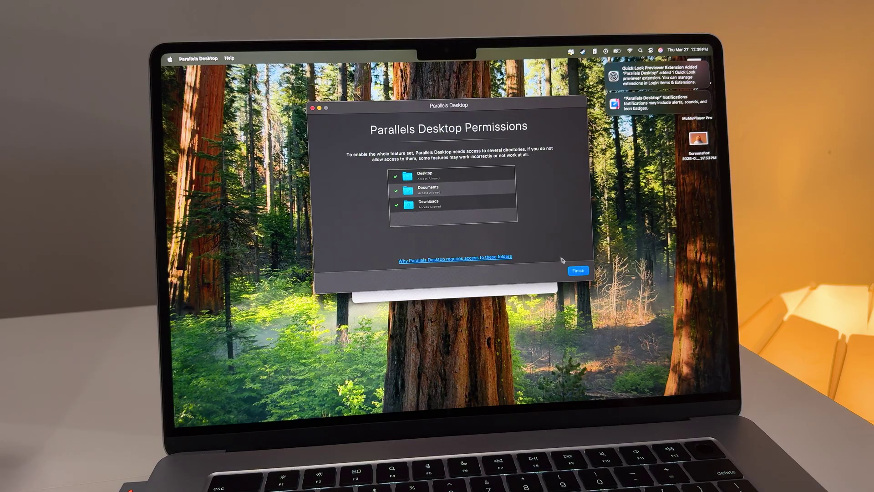
{"action": "left_click", "coordinate": [578, 270]}
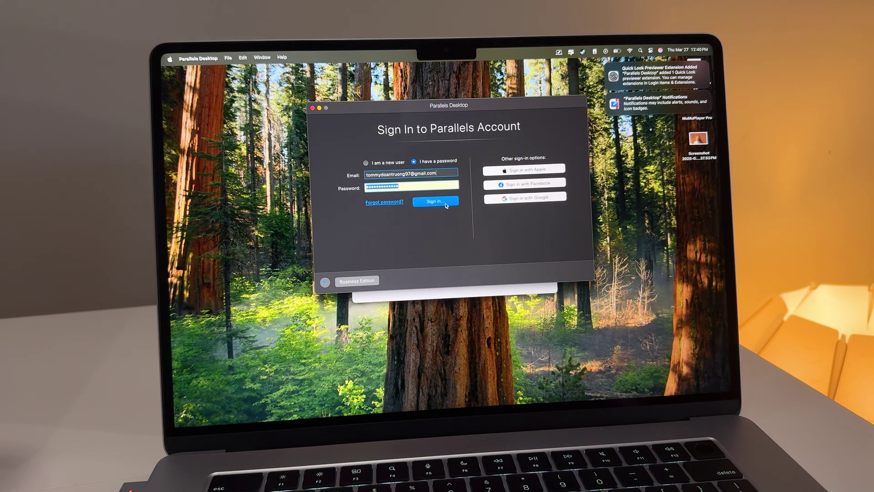
{"action": "left_click", "coordinate": [446, 202]}
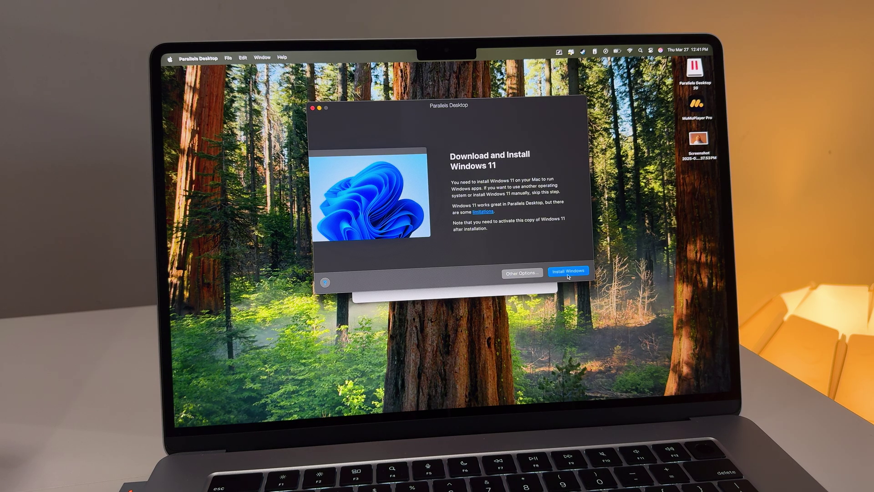
{"action": "left_click", "coordinate": [569, 275]}
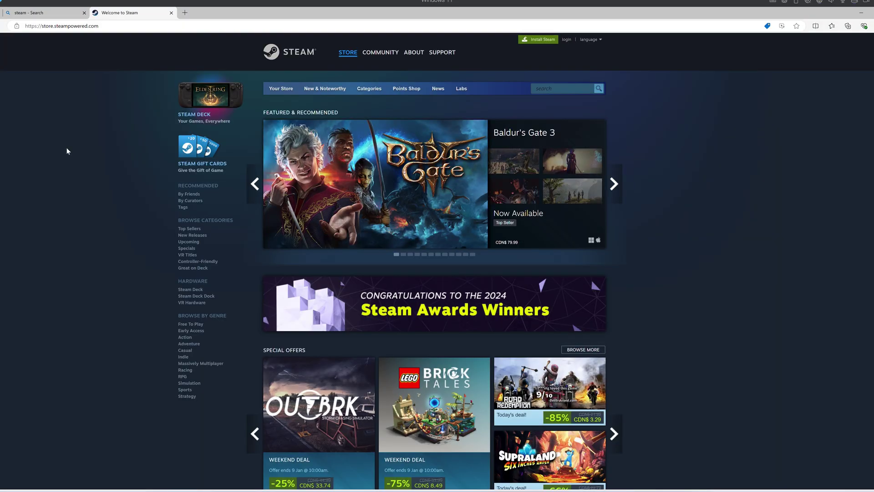
Download the Windows Steam installer SteamSetup.exe from Steam's Install Steam page in Edge.
{"action": "left_click", "coordinate": [539, 41]}
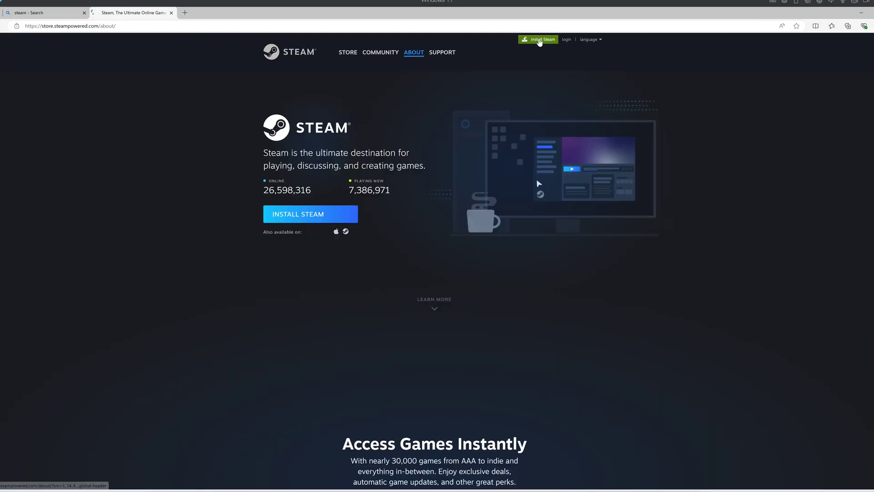
{"action": "left_click", "coordinate": [298, 216]}
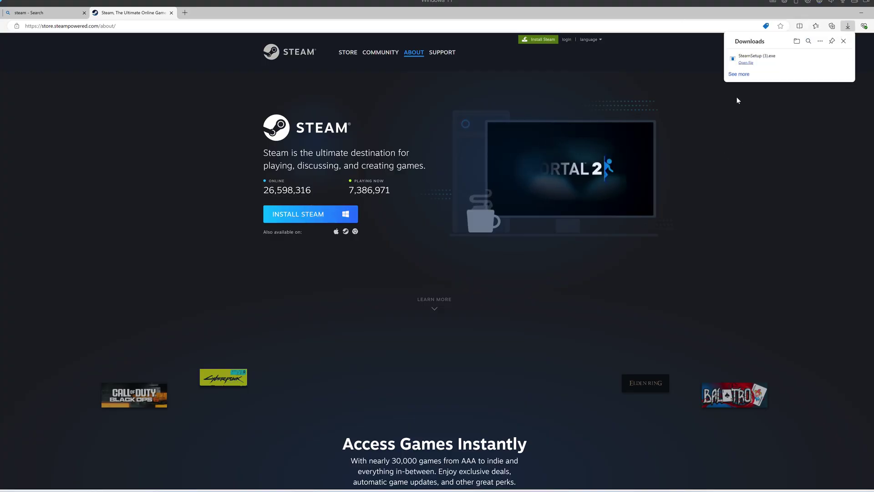